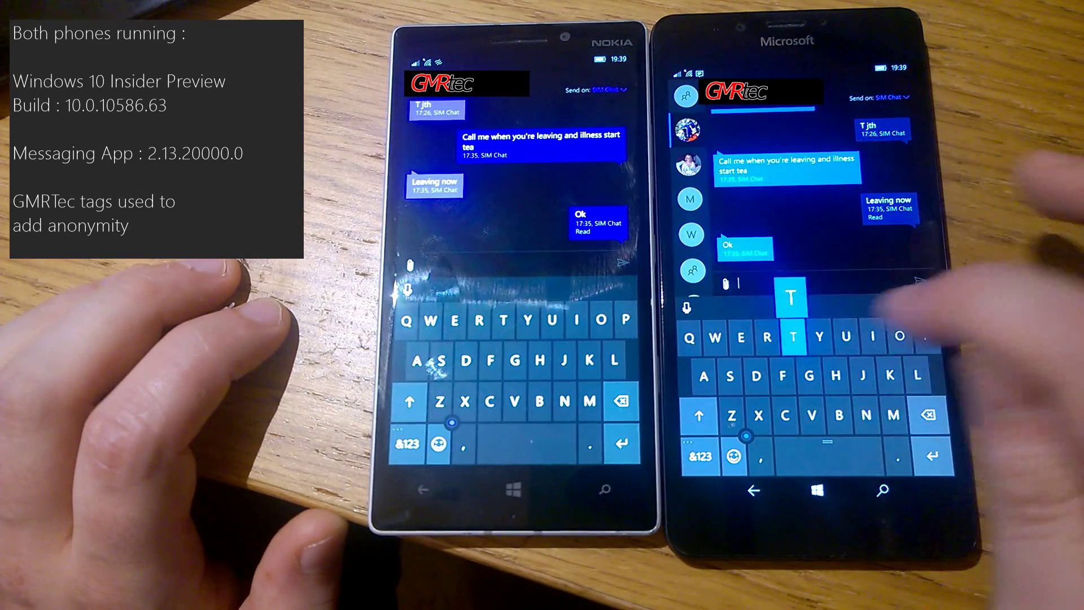
text(Te)
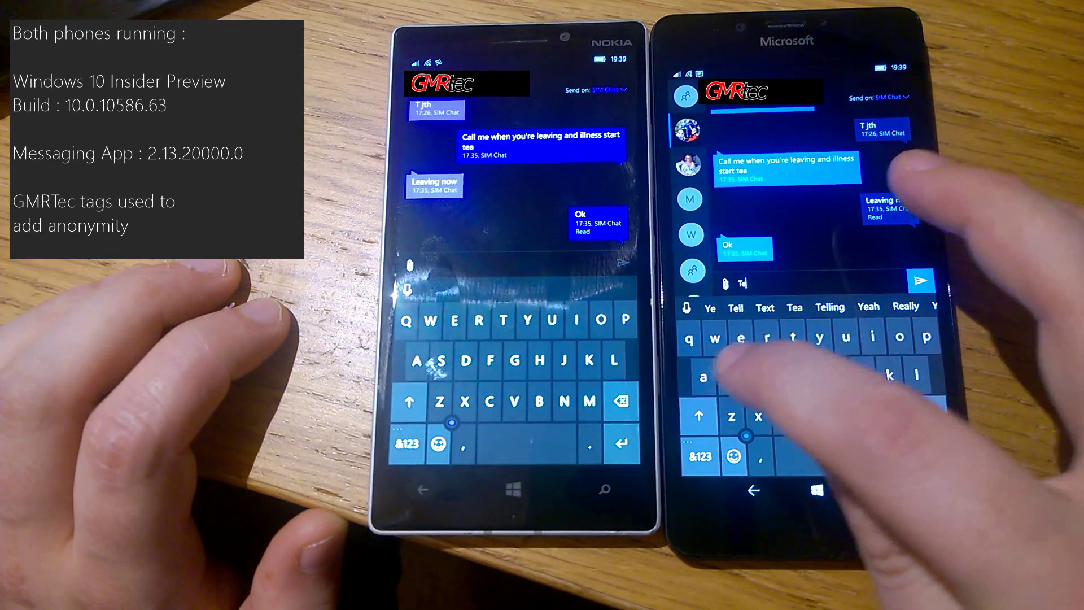
text(st)
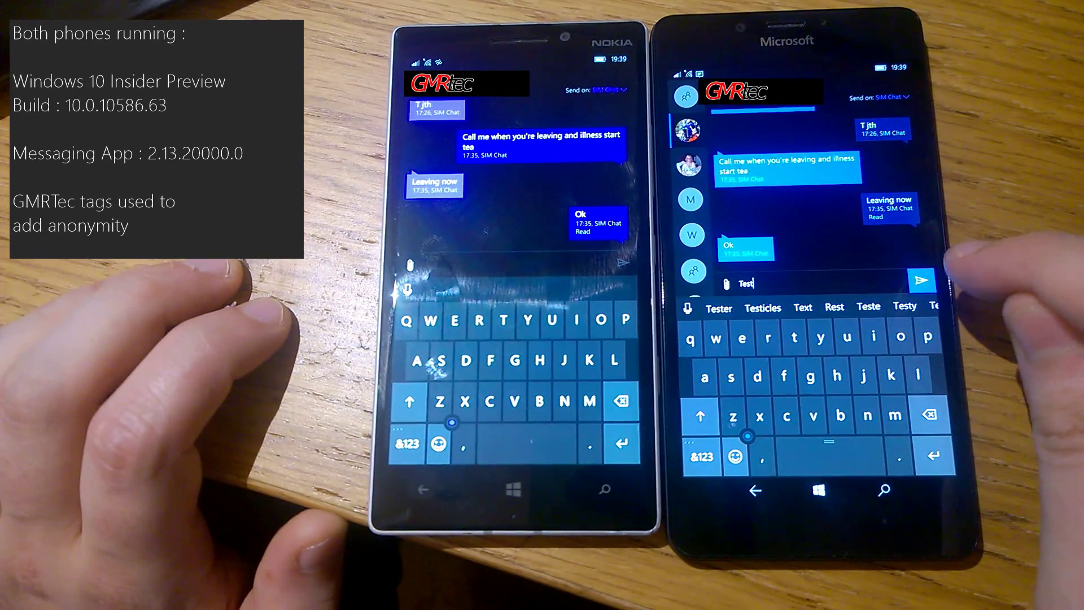
- Send the message 'Test' from the right phone to the left phone
click(921, 280)
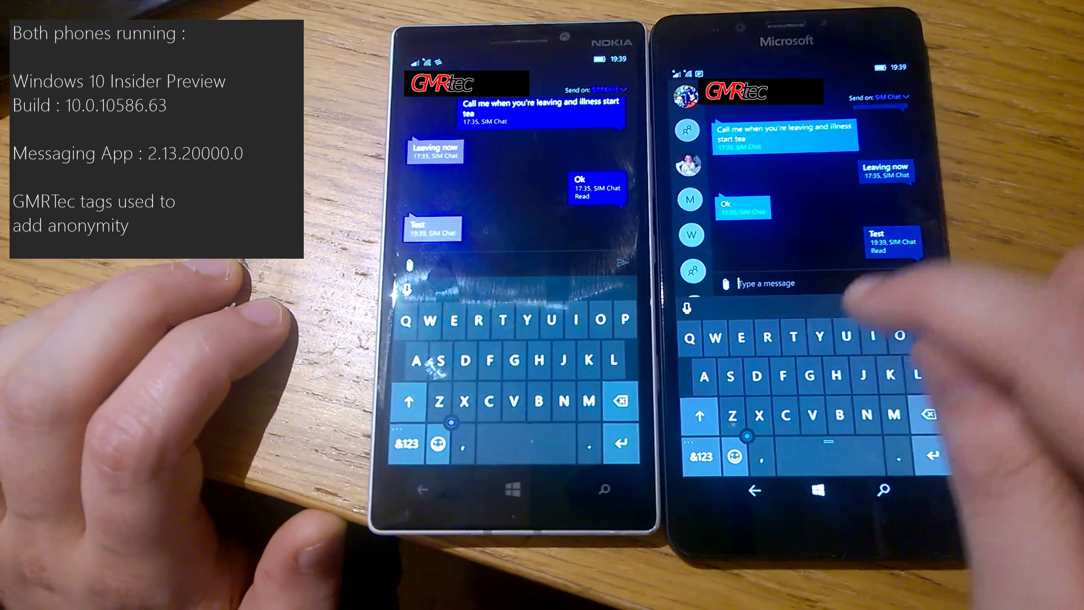
text(Test)
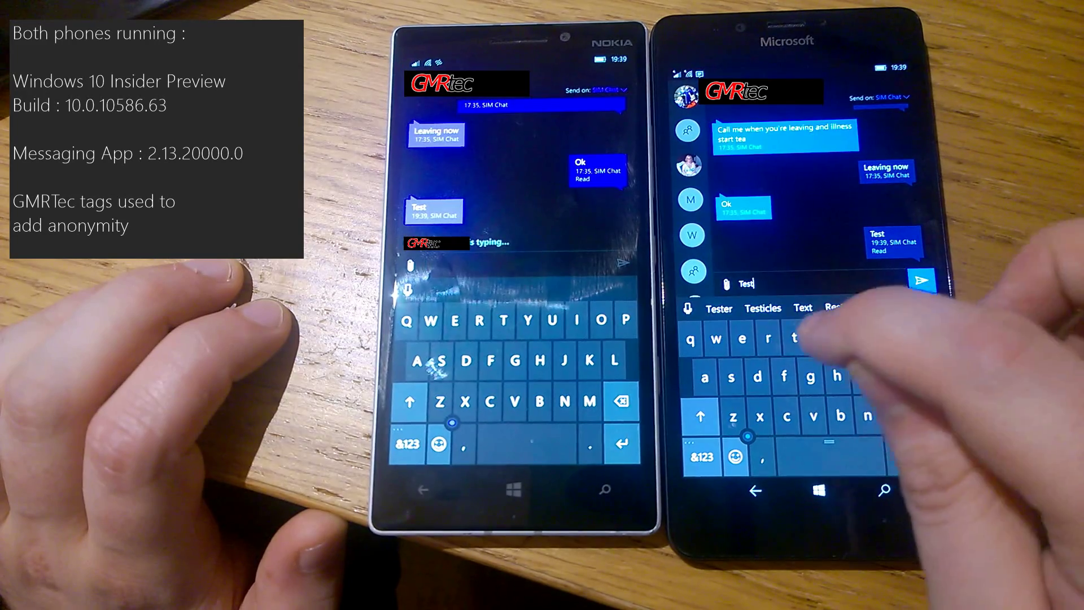
text( yest)
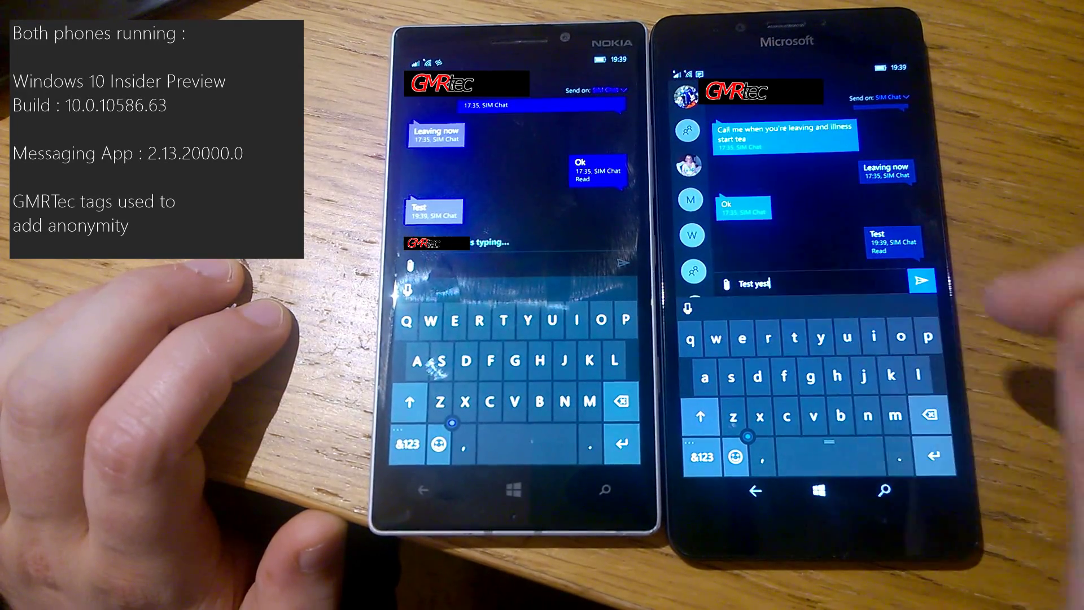
- Send 'Test yest' from the right phone, 'More tests' from the left, then reply 'Again testing'
click(919, 280)
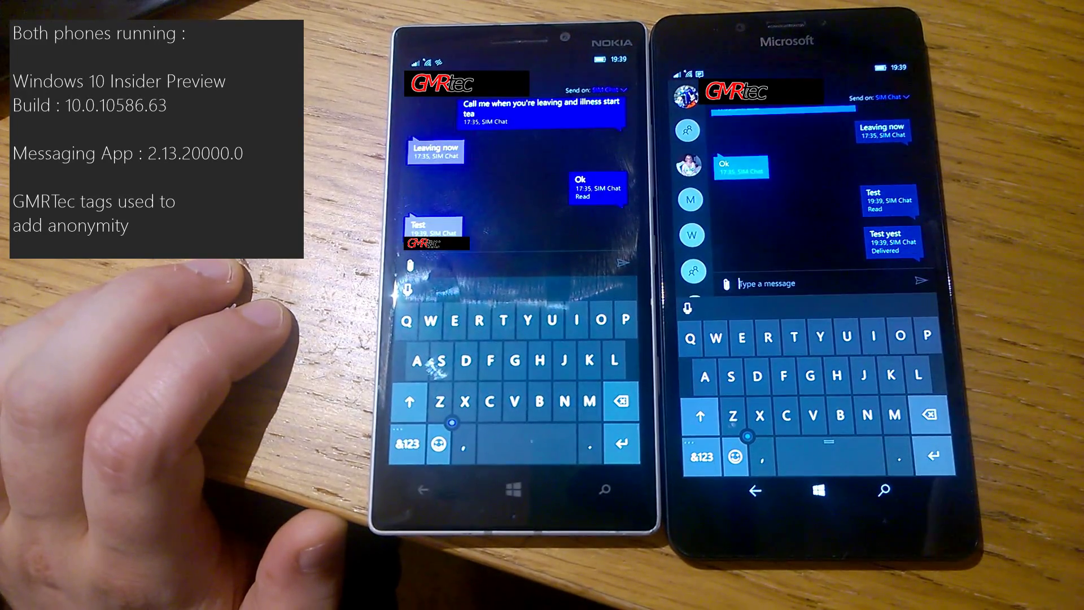
text(Mor)
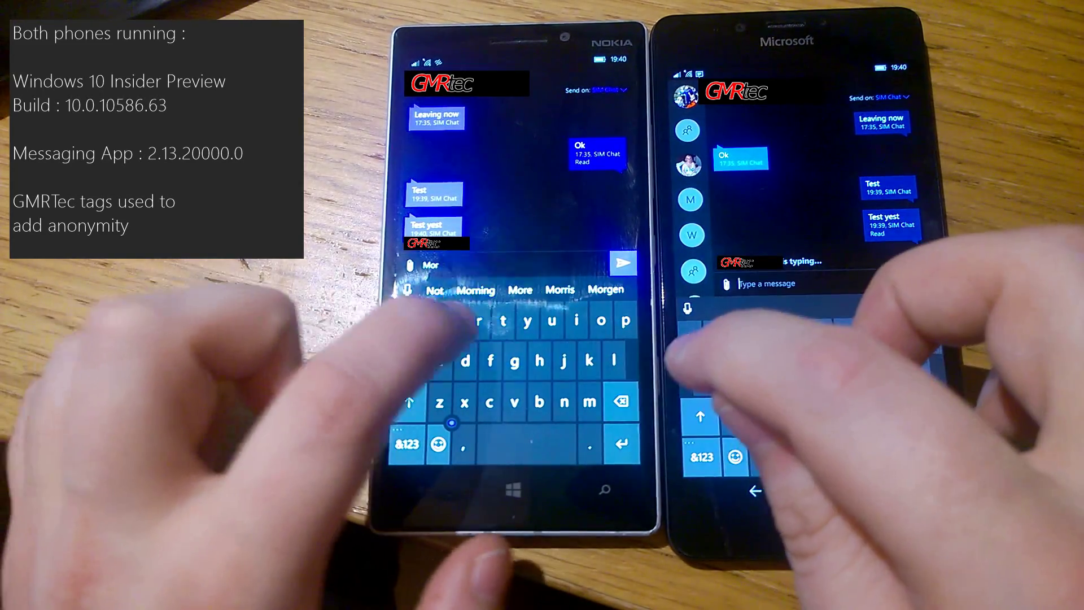
text(e tes)
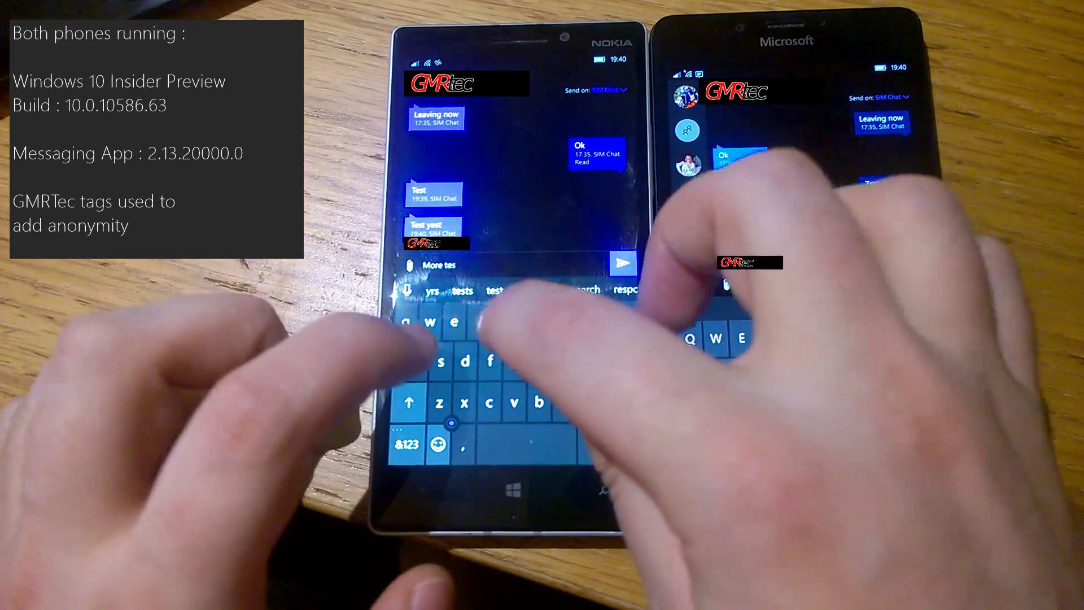
text(ts)
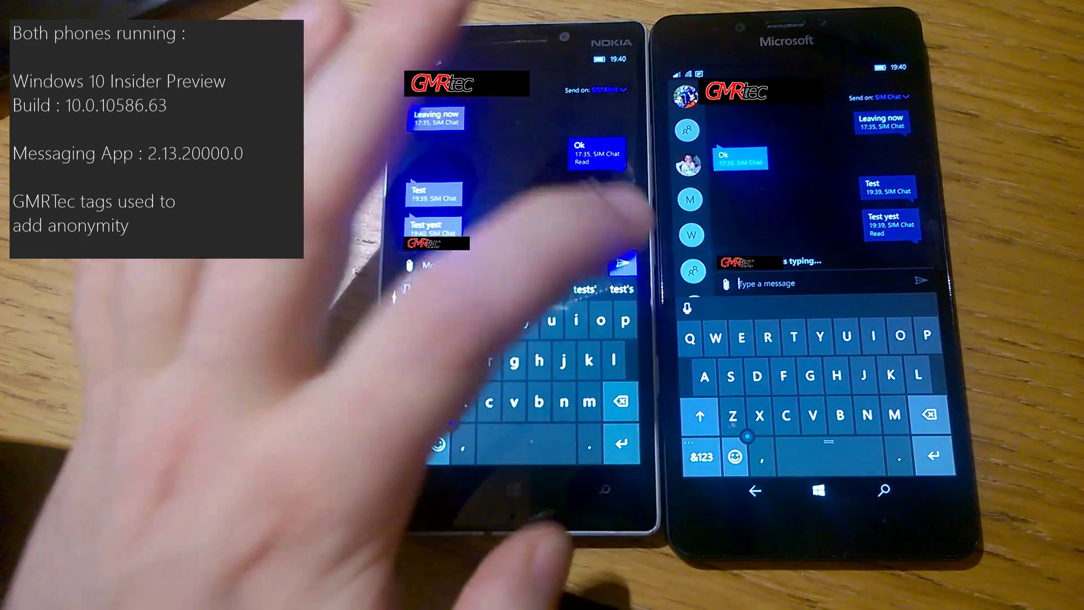
click(623, 263)
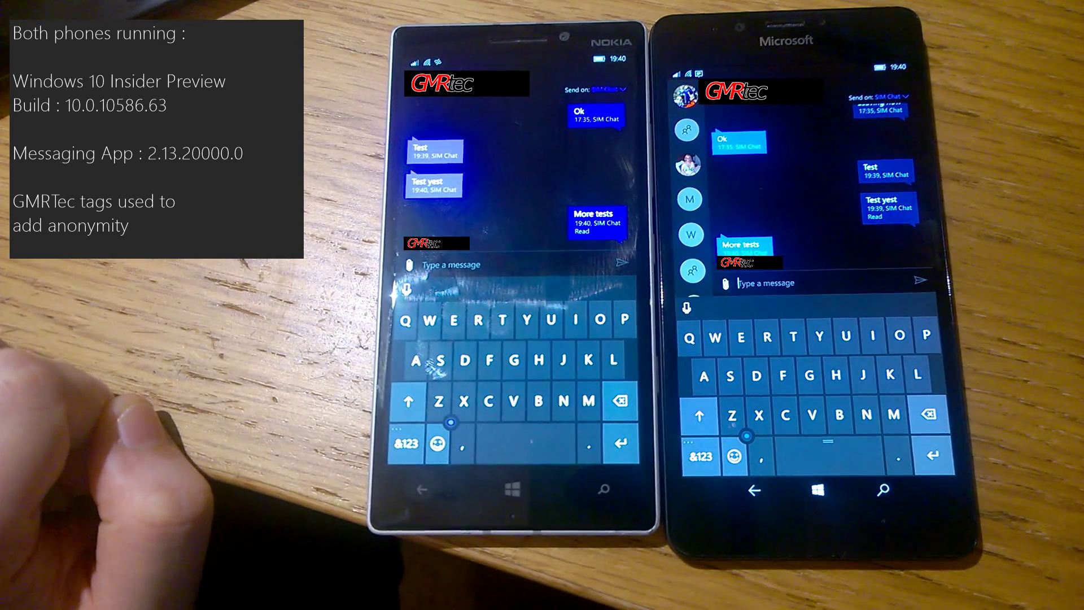
text(Afa)
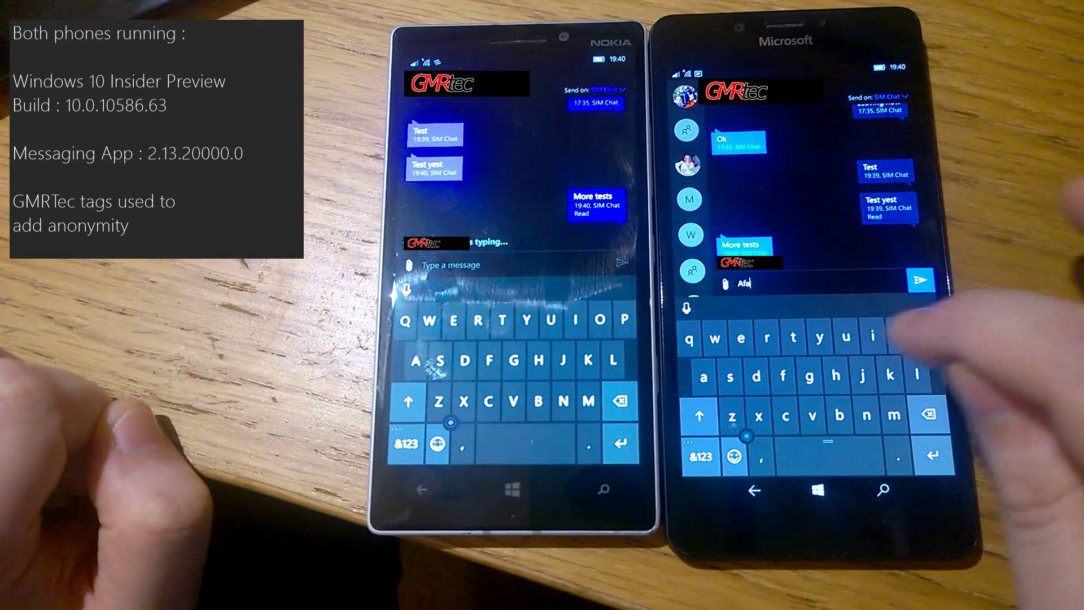
text( testing)
click(919, 280)
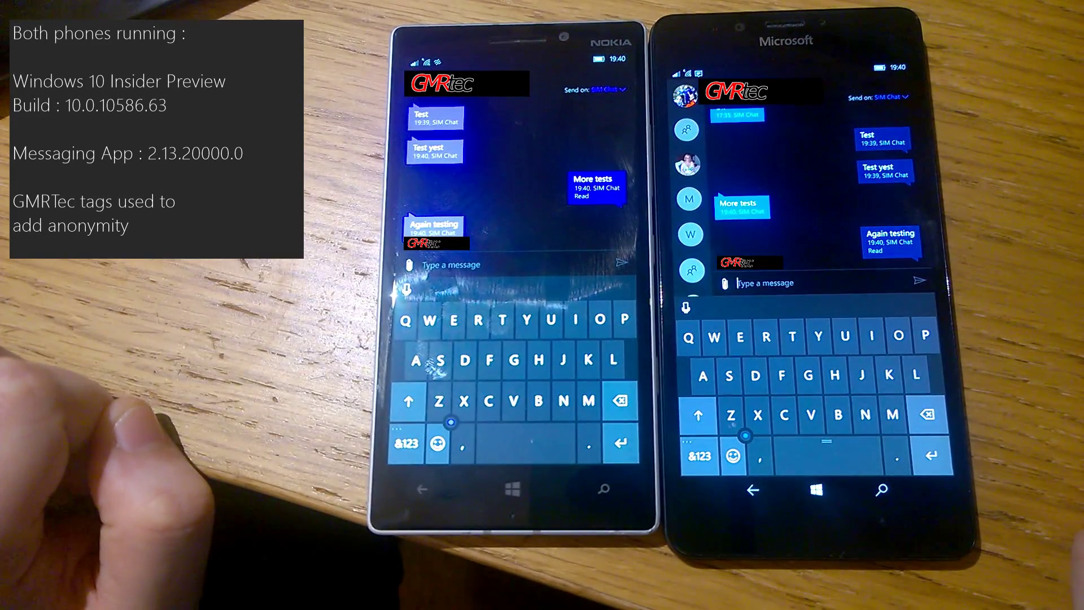
text(Let's test som)
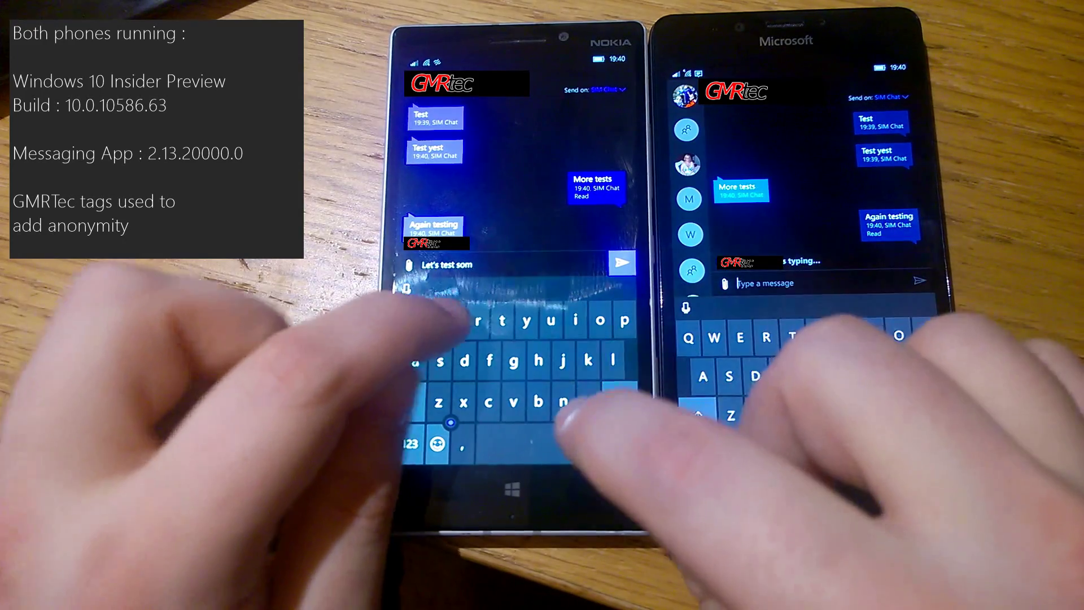
text(e more)
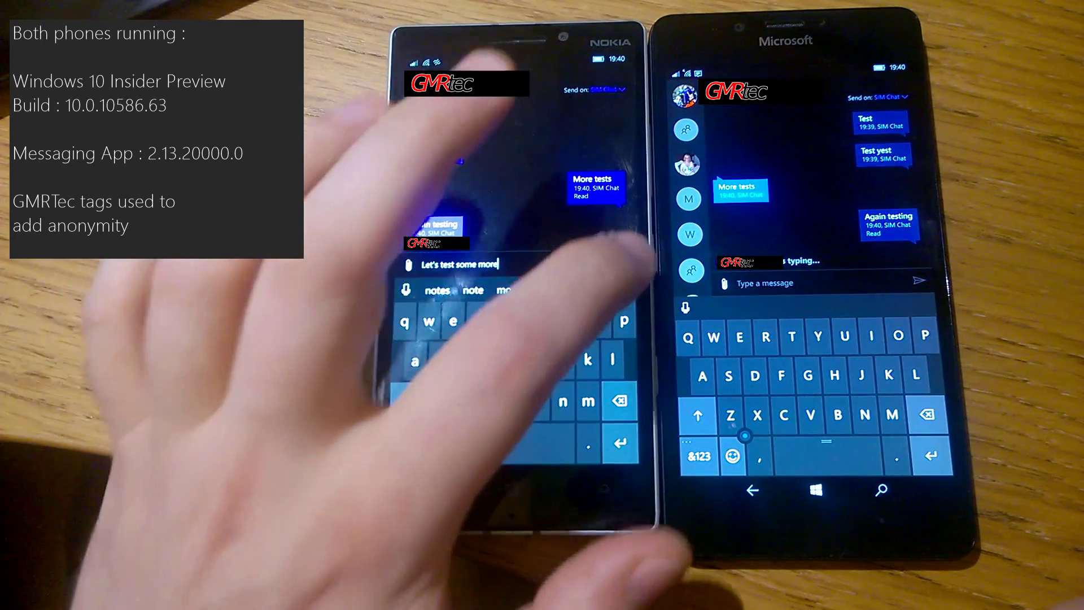
- Send 'Let's test some more' from the left phone and reply 'Well that workd' from the right
click(622, 262)
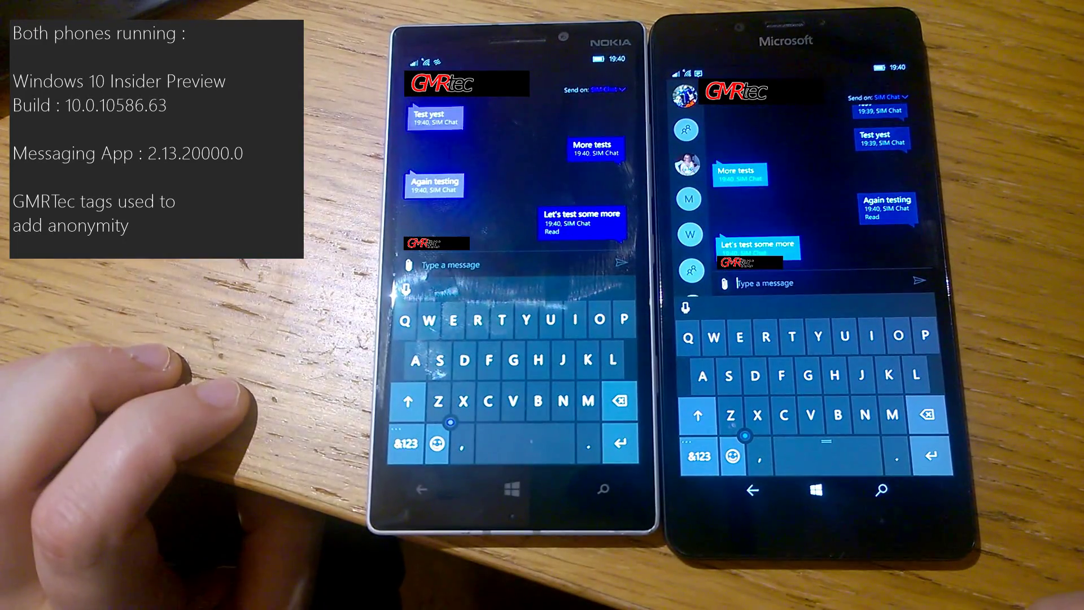
text(Ee)
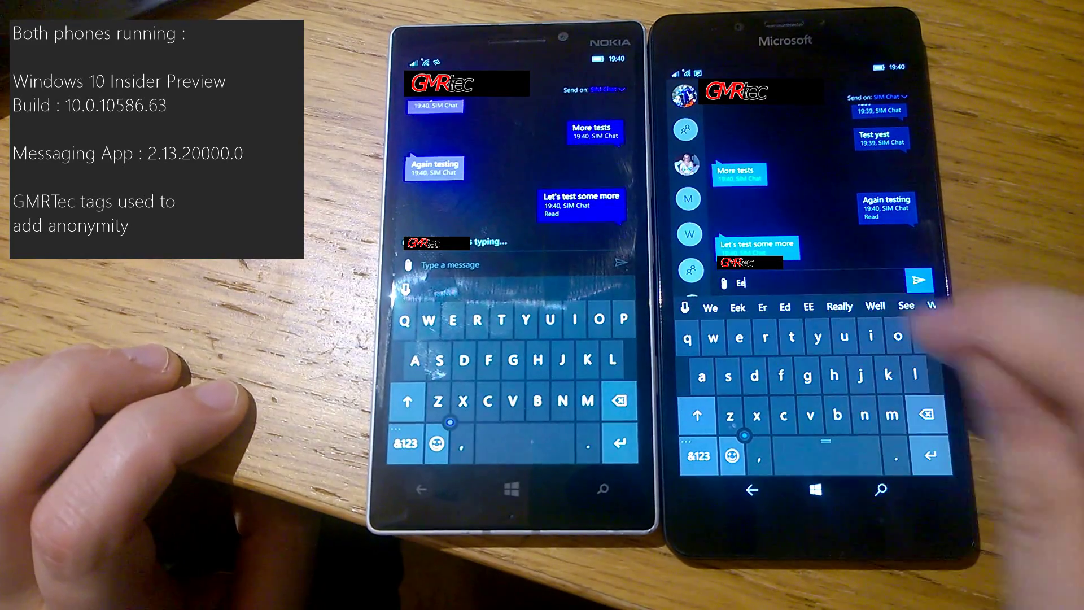
key(BackSpace)
key(BackSpace)
text(We)
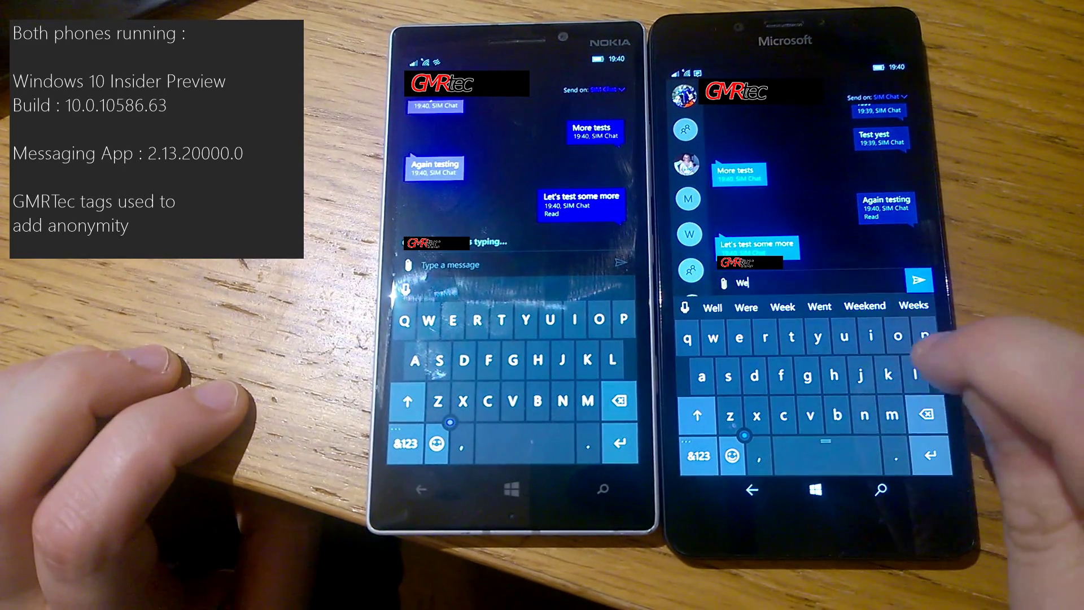
text(ll that wo)
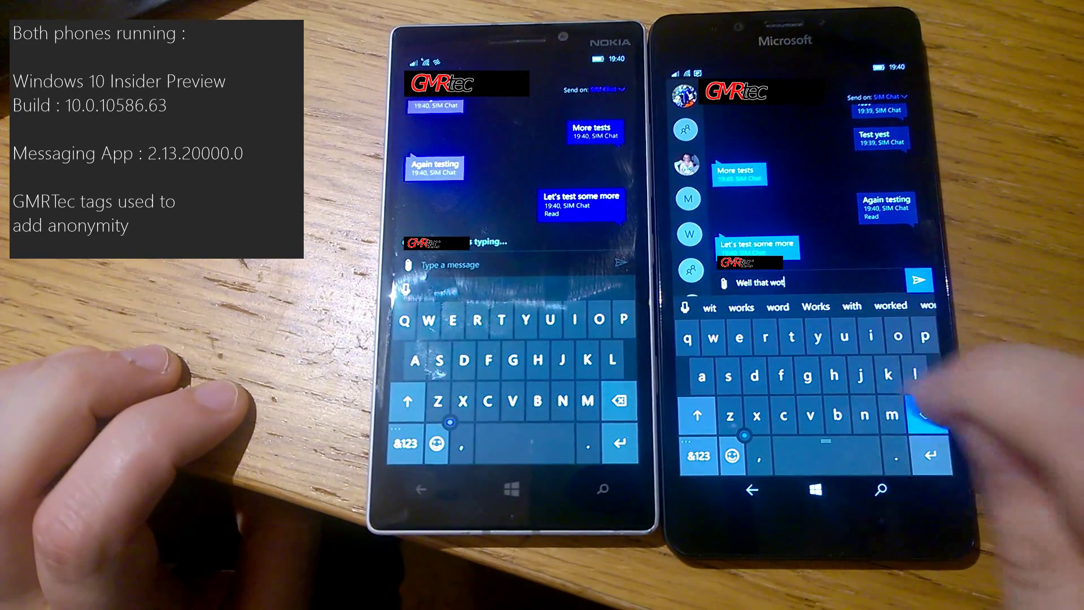
text(rkd)
key(Return)
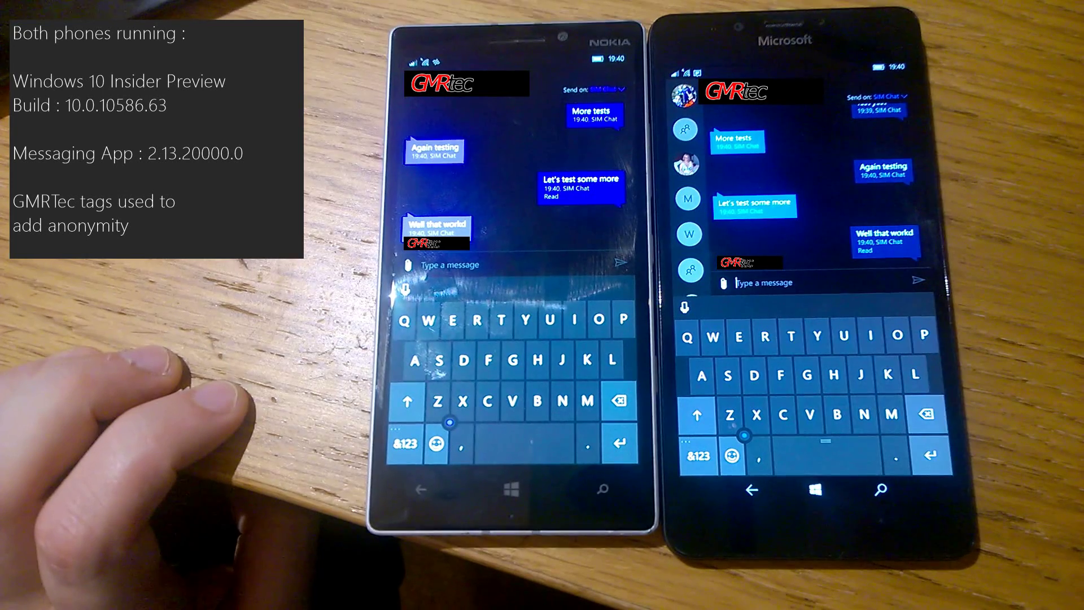